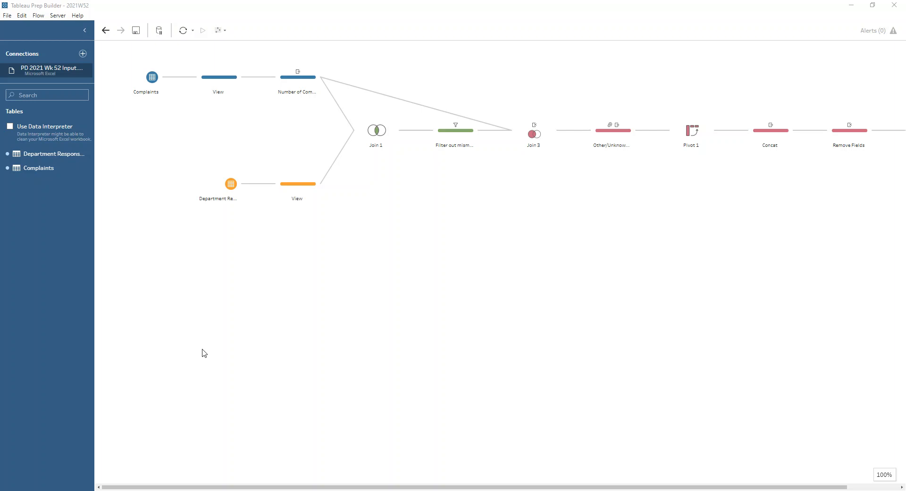
- Review the source data in the View steps of the Complaints and Department Responsible branches
click(211, 87)
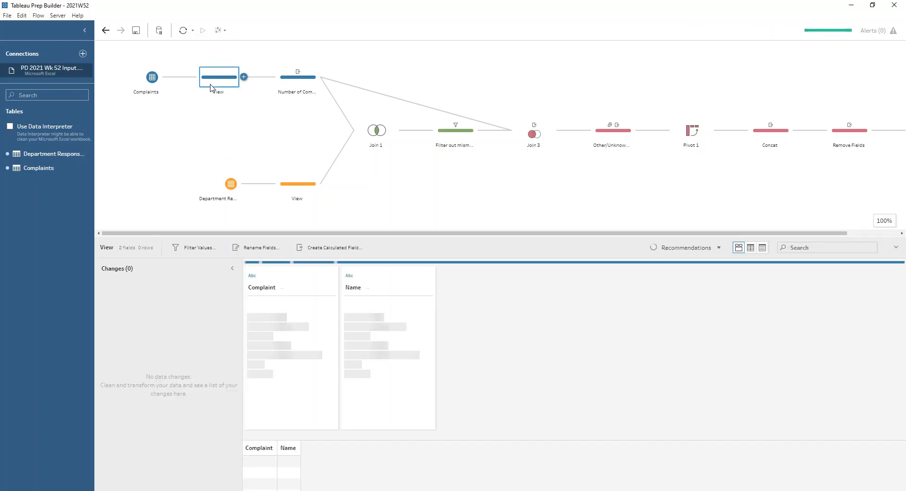
mouse_move(383, 318)
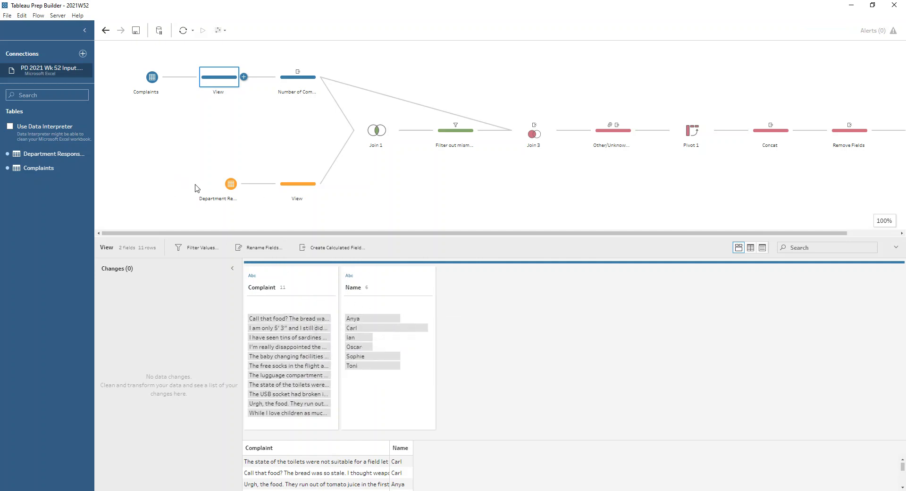
click(292, 185)
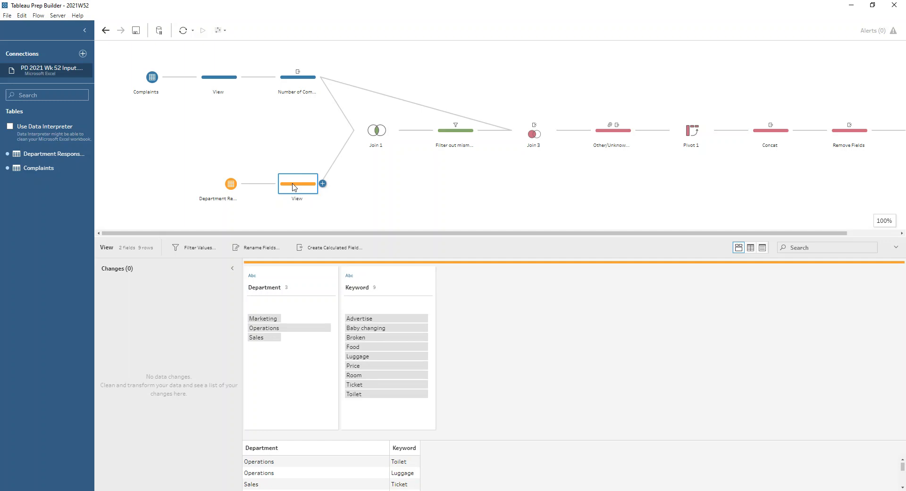
click(207, 90)
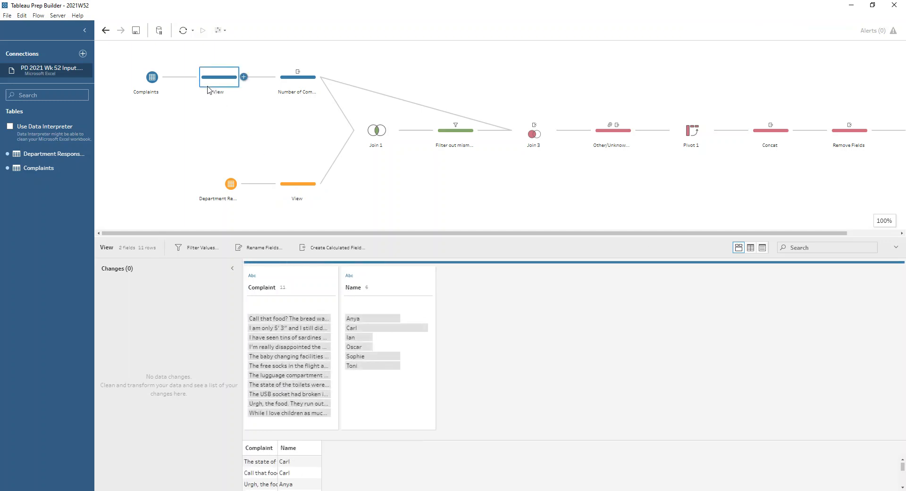
- Inspect the FIXED LOD calculation behind Number of Complaints and the Name field's options in the Number of Complaints per customer step
click(304, 81)
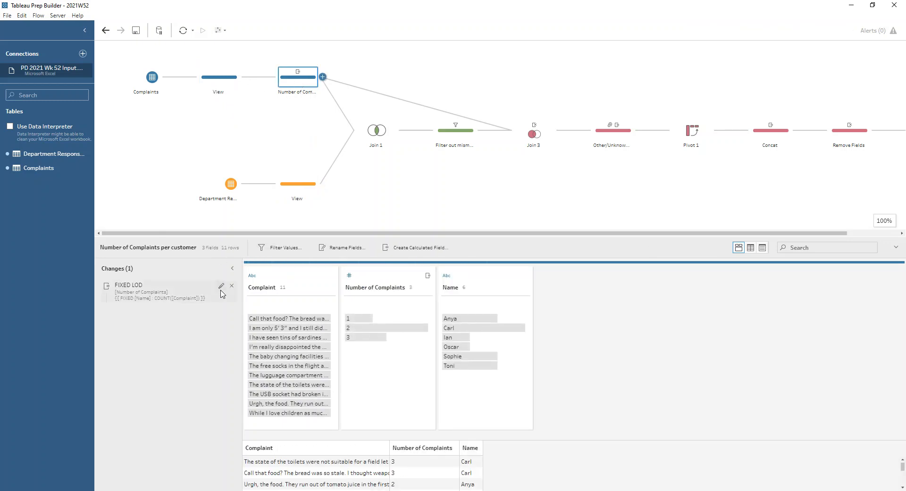
click(222, 293)
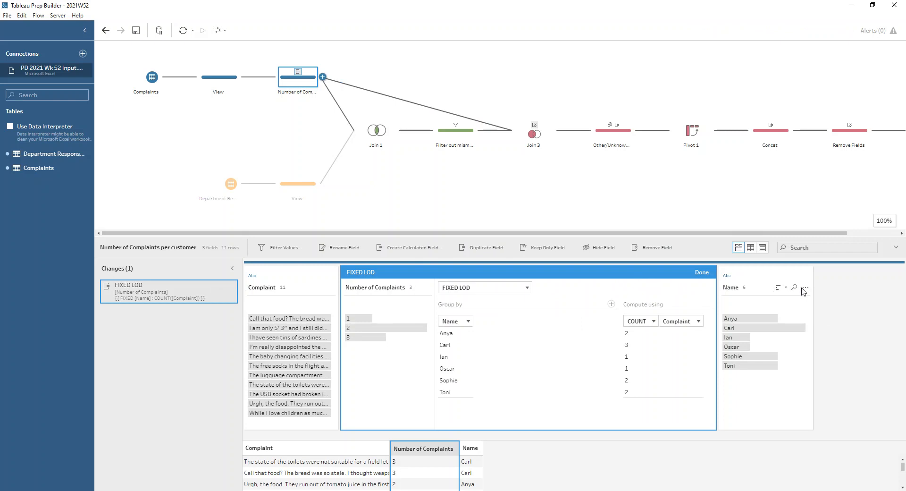
click(806, 289)
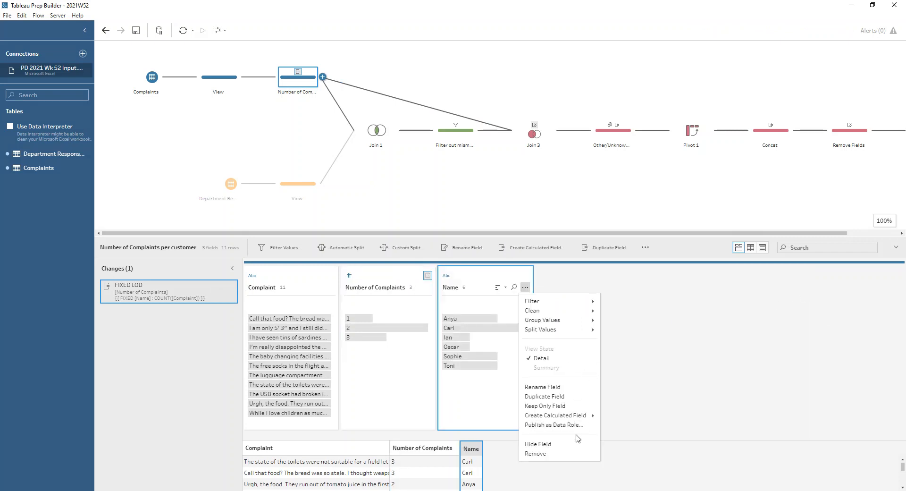
mouse_move(580, 415)
click(221, 289)
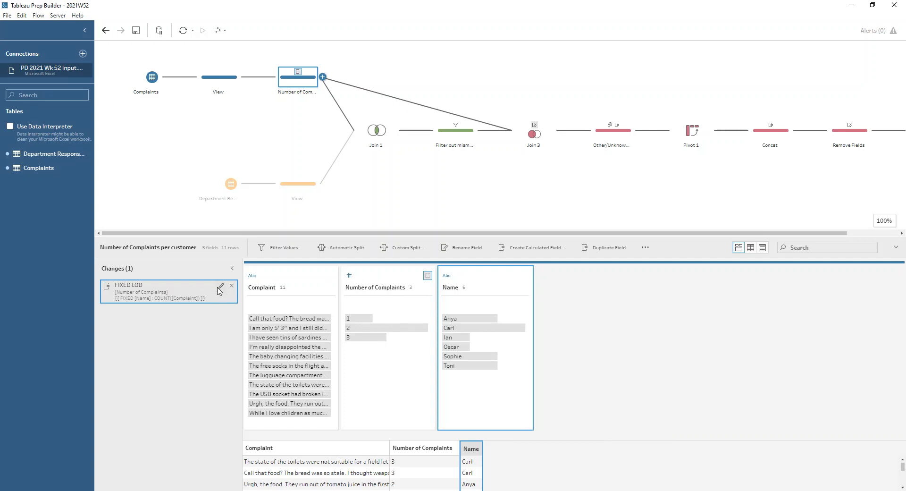
click(219, 287)
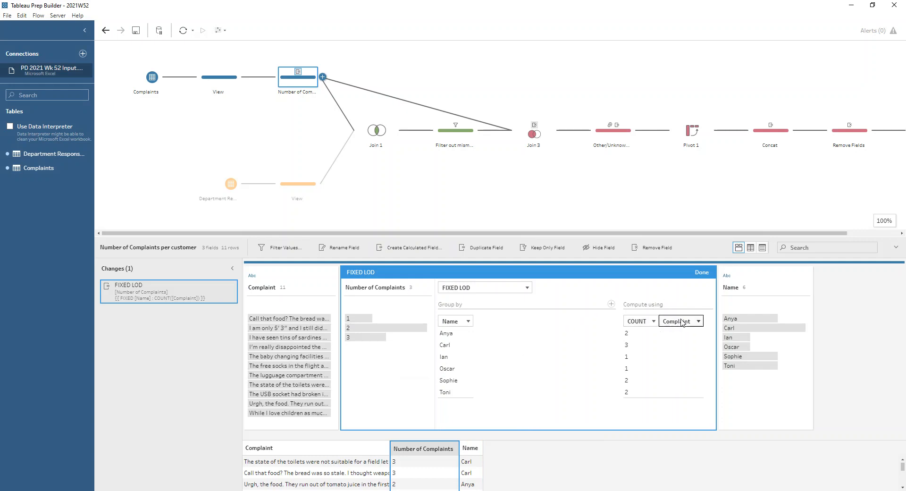
click(701, 272)
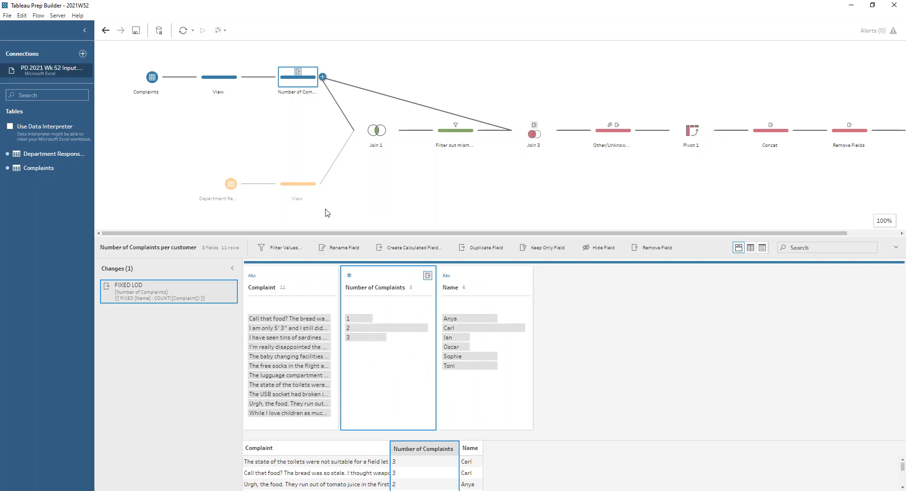
- Review the department keywords, then examine the join clause and join result summary of Join 1 in an enlarged details area
click(304, 194)
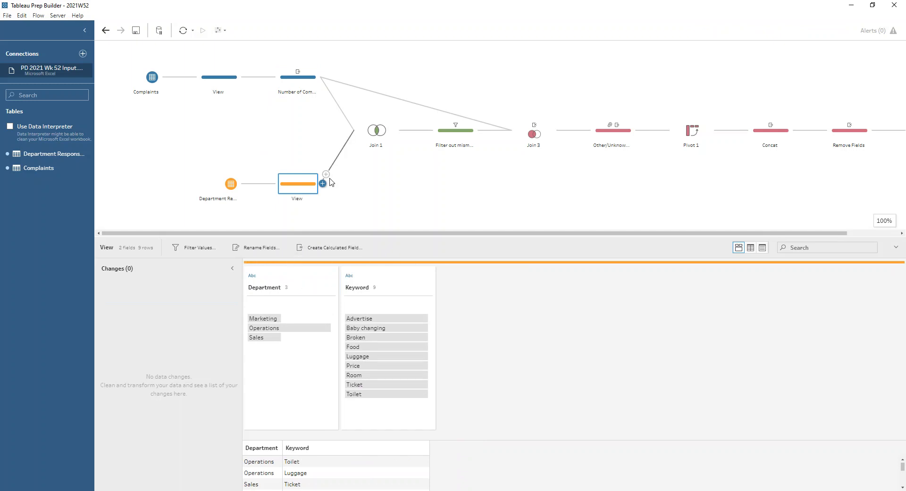
click(369, 132)
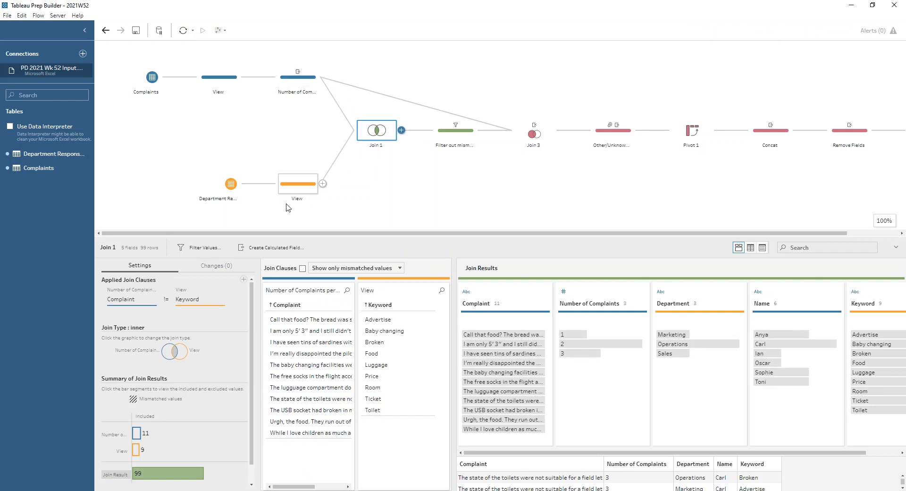
drag(302, 234, 303, 193)
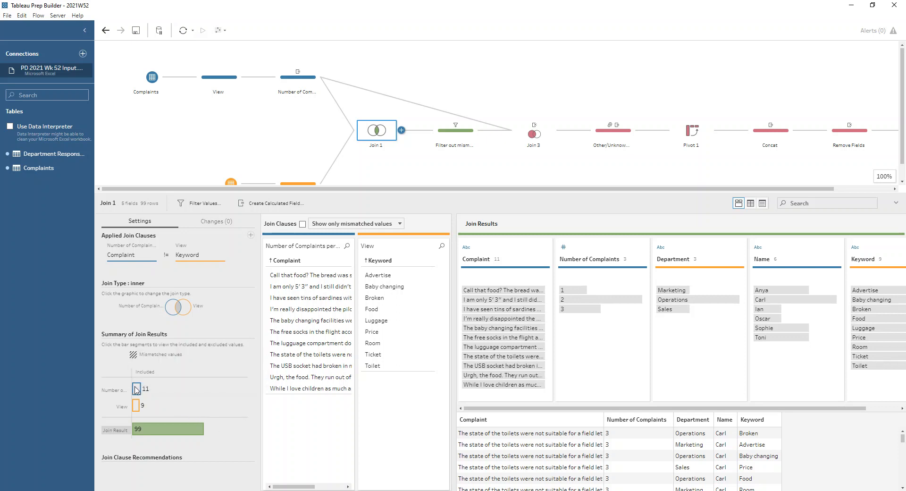
mouse_move(136, 405)
mouse_move(152, 429)
- Inspect the filter calculation on Complaint and Keyword in the Filter out mismatches step and save it as is
click(444, 137)
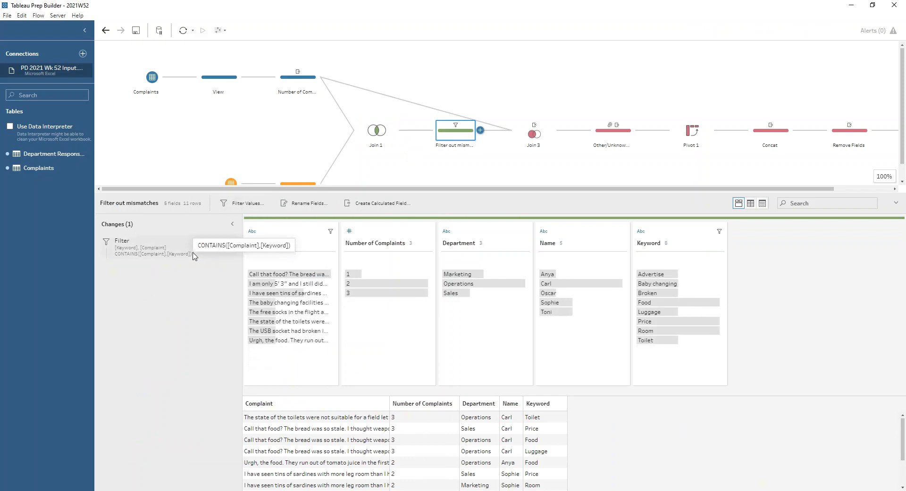
double_click(219, 243)
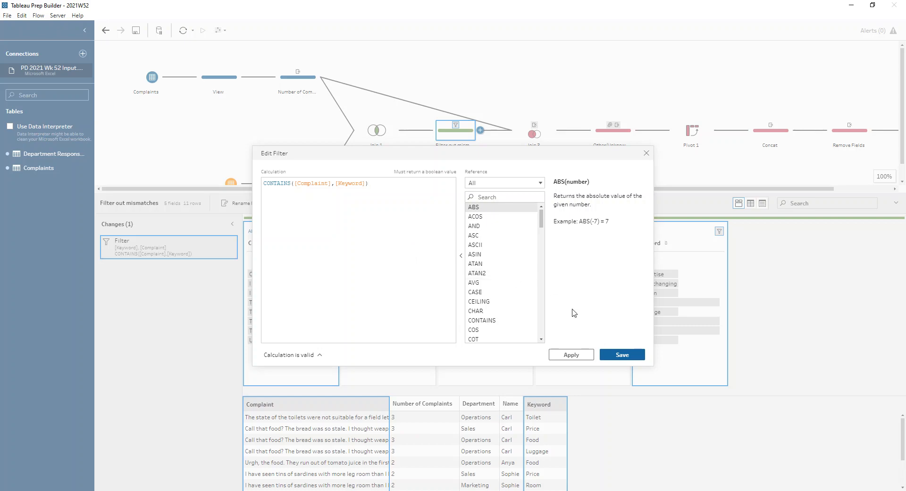
click(639, 354)
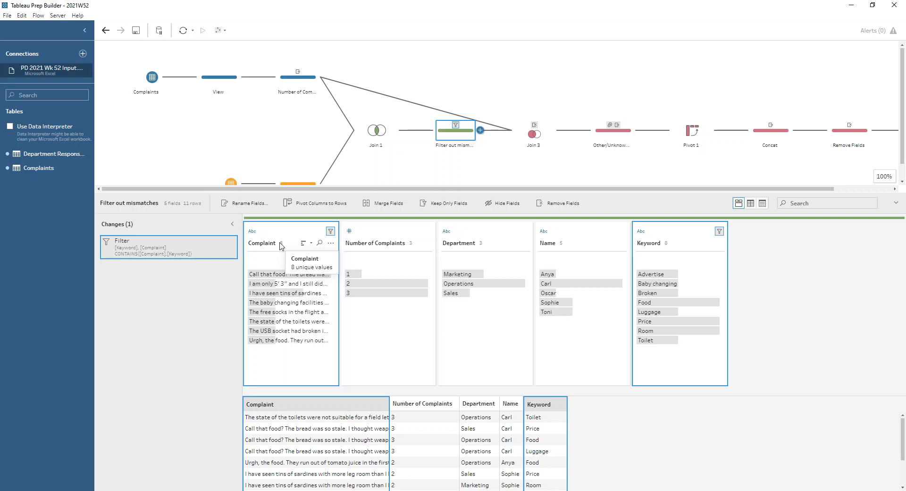
- Compare the Number of Complaints per customer step with Join 3 and examine that join's type and unmatched rows
click(295, 84)
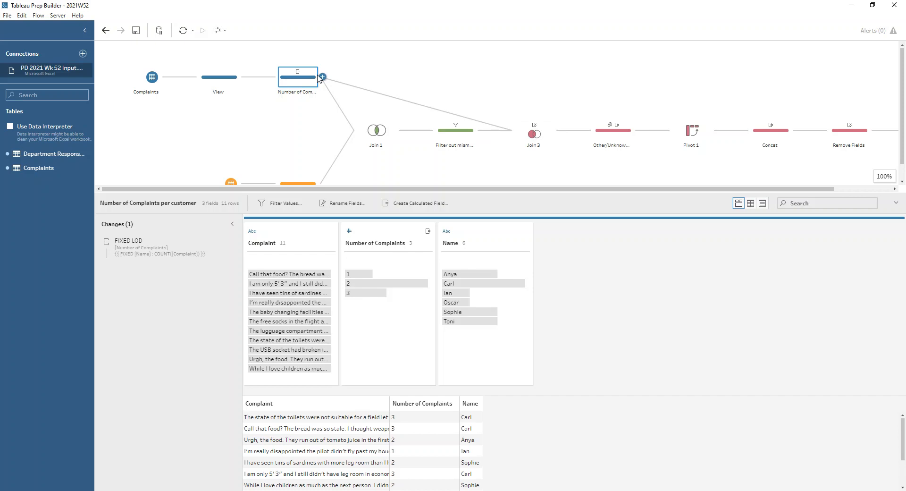
click(536, 135)
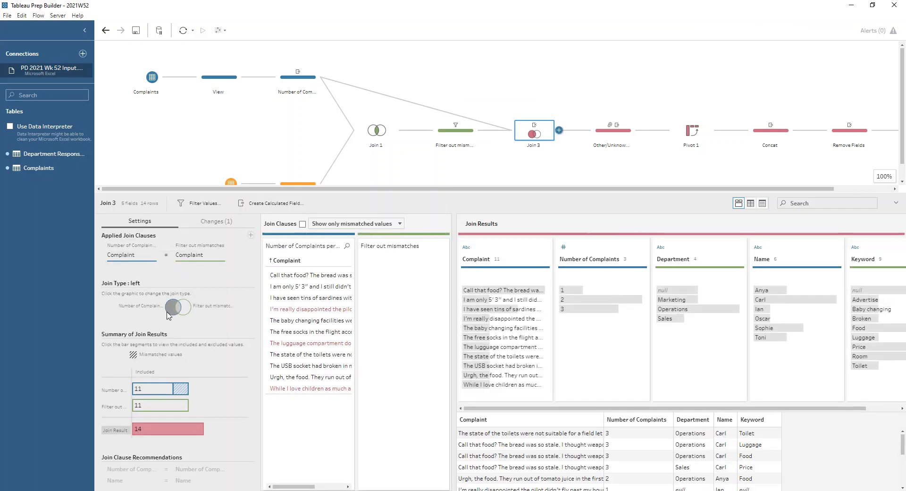
mouse_move(186, 389)
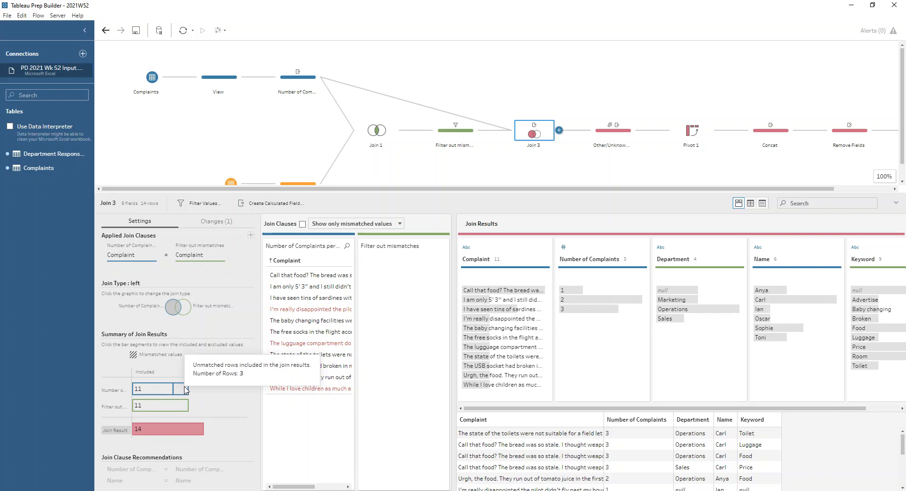
- Review the Group Values changes for Keyword and Department in the Other/Unknown rename step, highlighting the rows with a null department
click(618, 135)
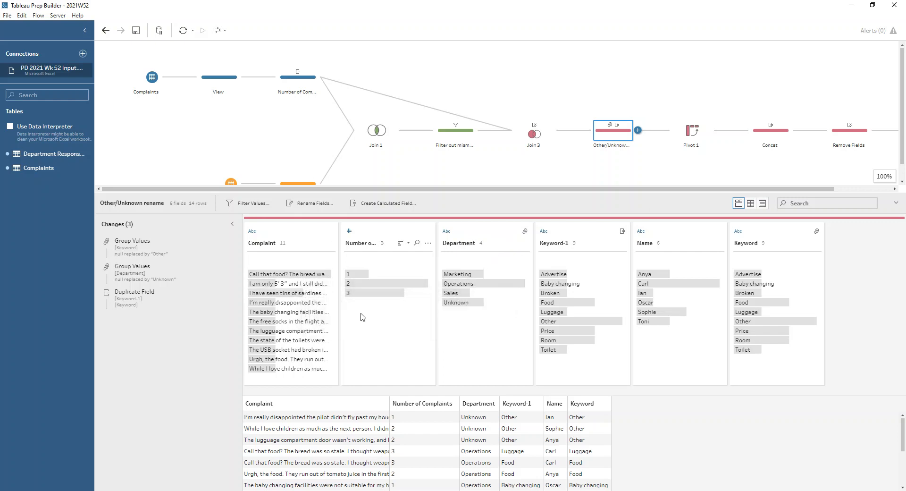
click(148, 241)
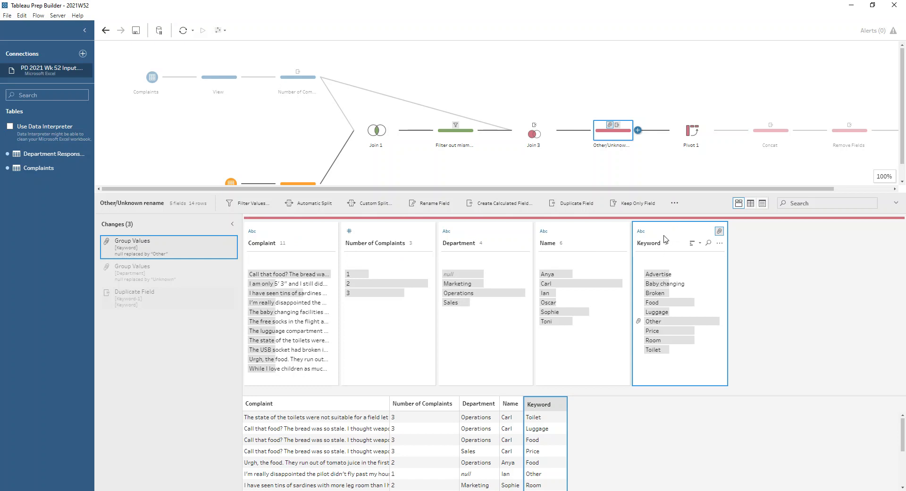
mouse_move(672, 322)
click(460, 275)
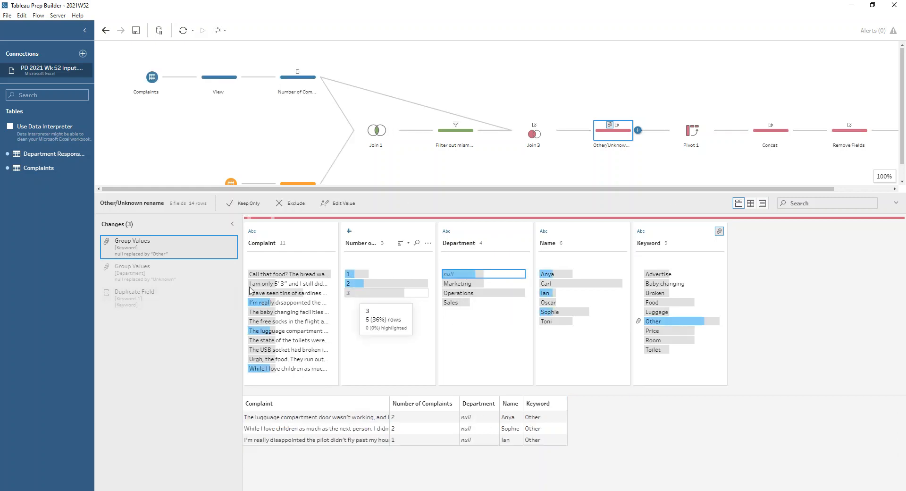
click(184, 278)
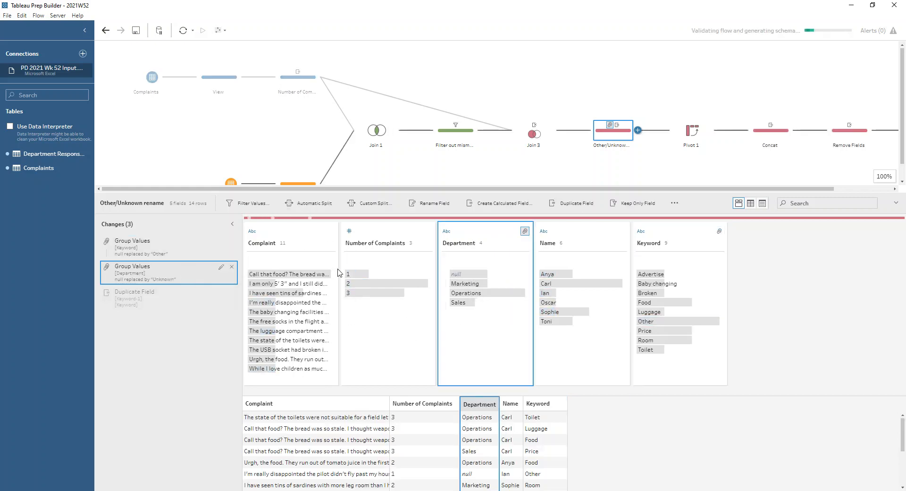
click(186, 248)
click(454, 275)
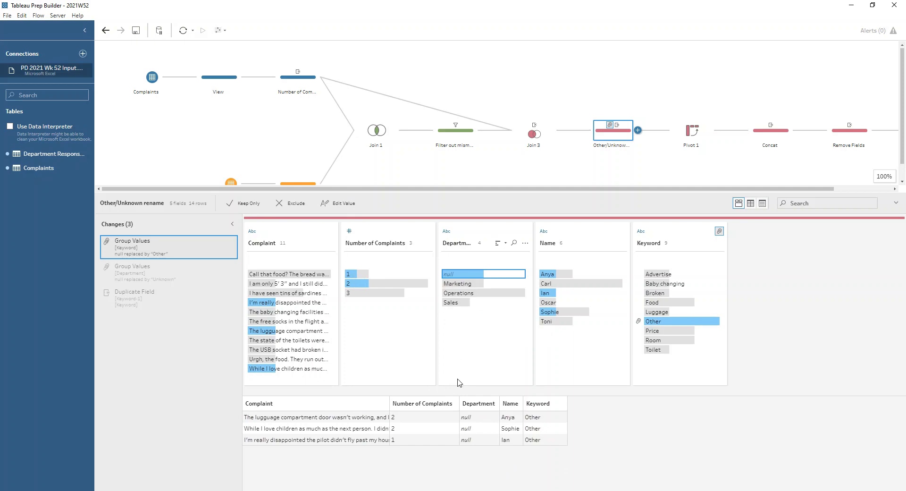
- Review the duplicated Keyword field, highlight one complaint's matching keywords, and inspect the rows-to-columns setup in Pivot 1
click(158, 302)
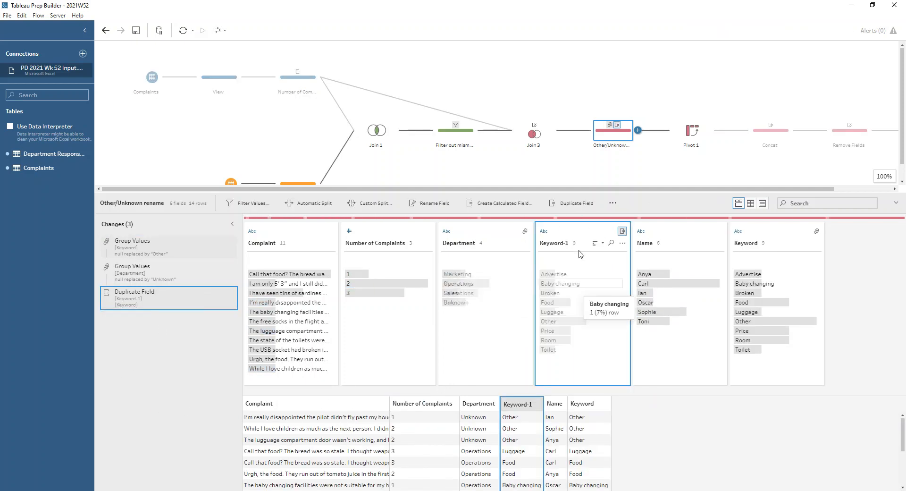
drag(472, 189, 676, 192)
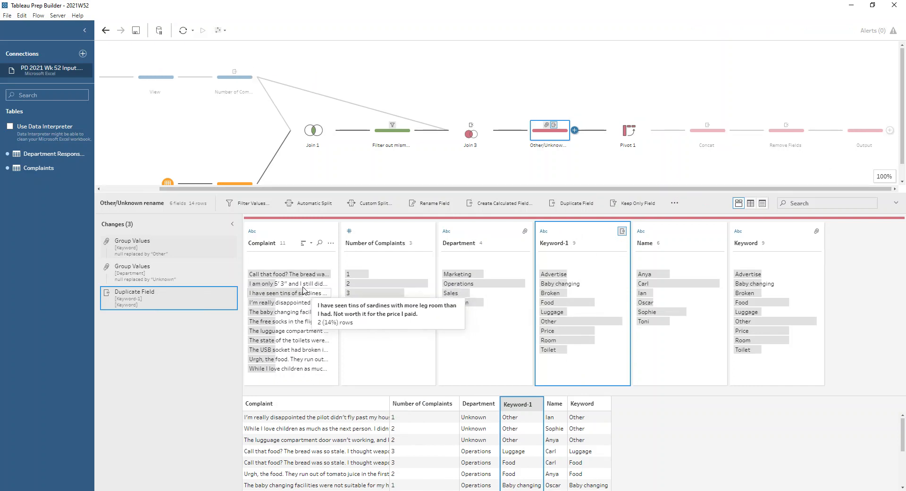
click(293, 276)
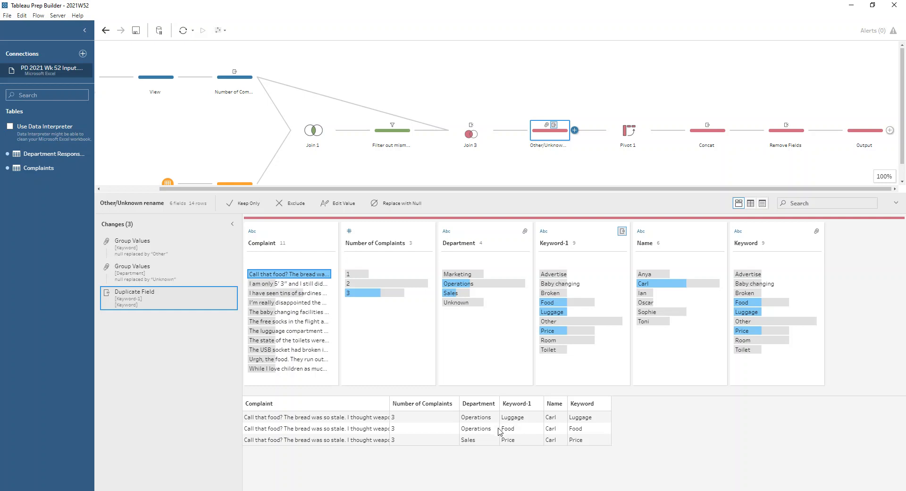
click(635, 126)
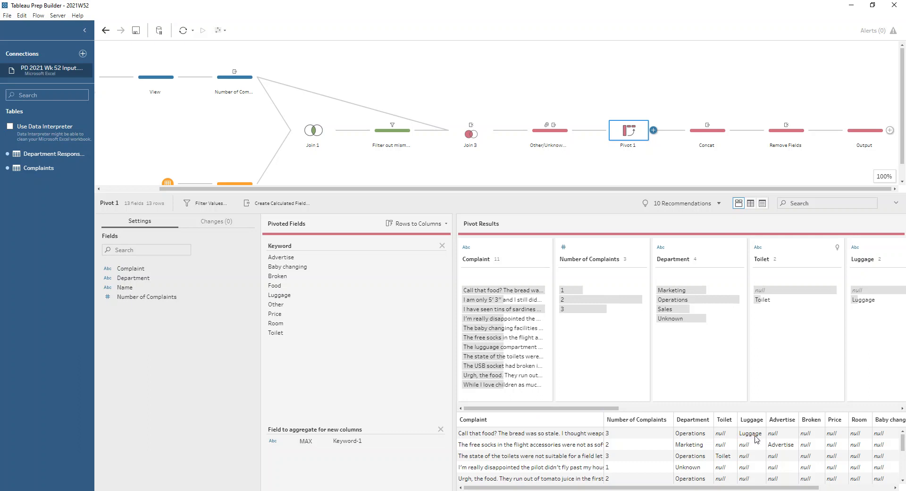
- Inspect the first Complaint Causes calculation in the Concat step and highlight the row for the Food Luggage value
click(715, 130)
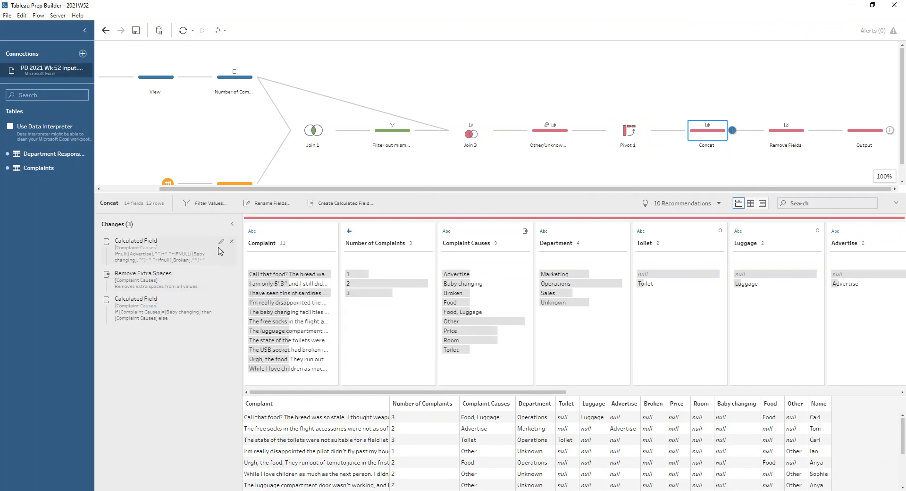
click(220, 242)
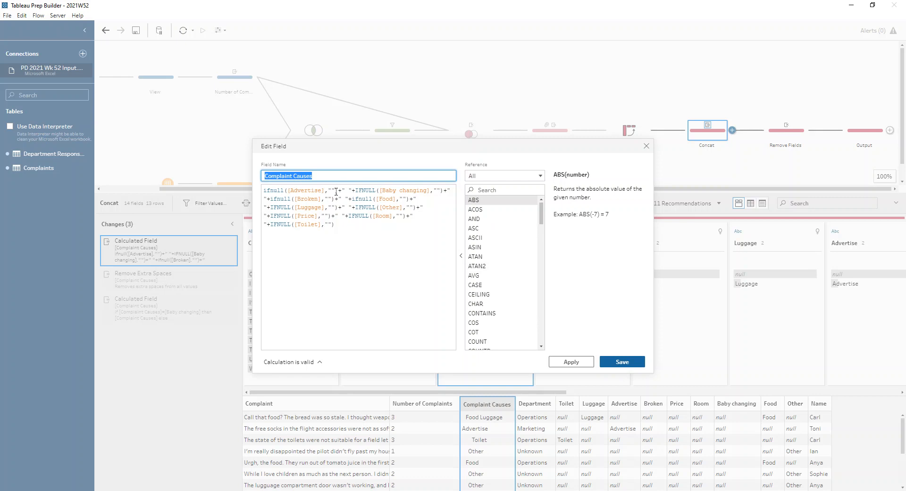
drag(336, 191, 250, 188)
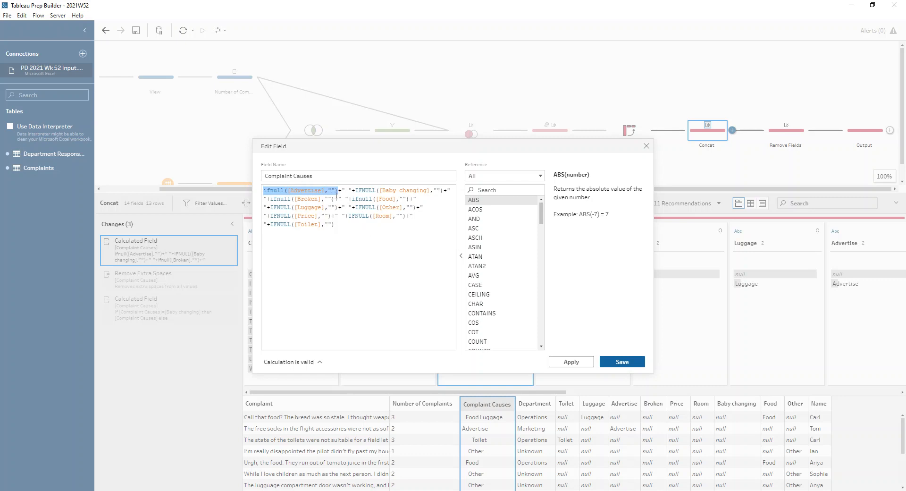
drag(337, 192, 363, 191)
click(362, 191)
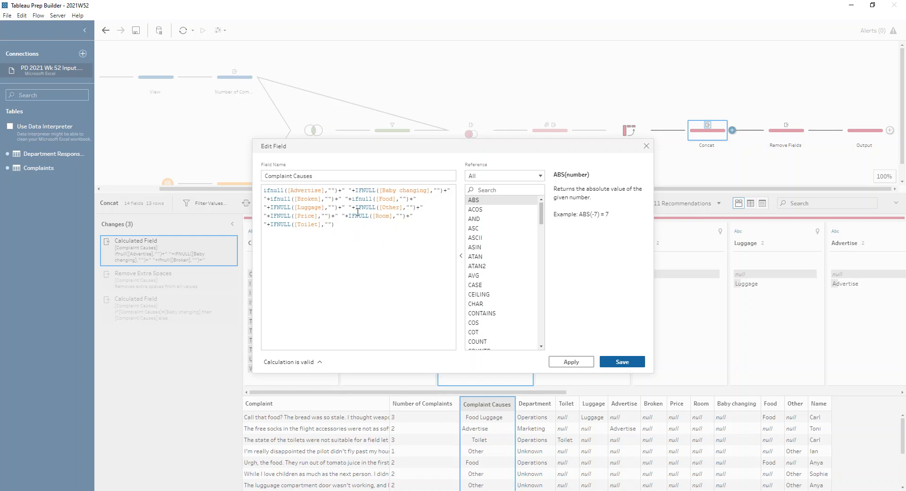
click(622, 362)
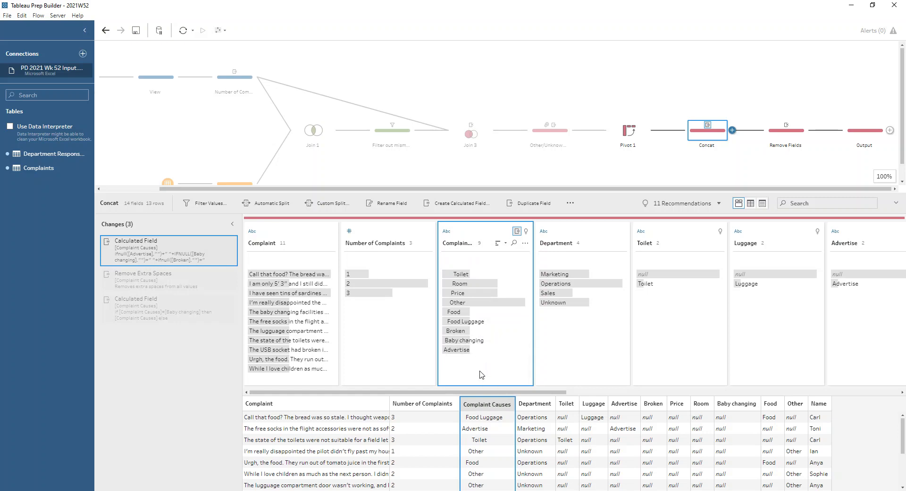
click(464, 321)
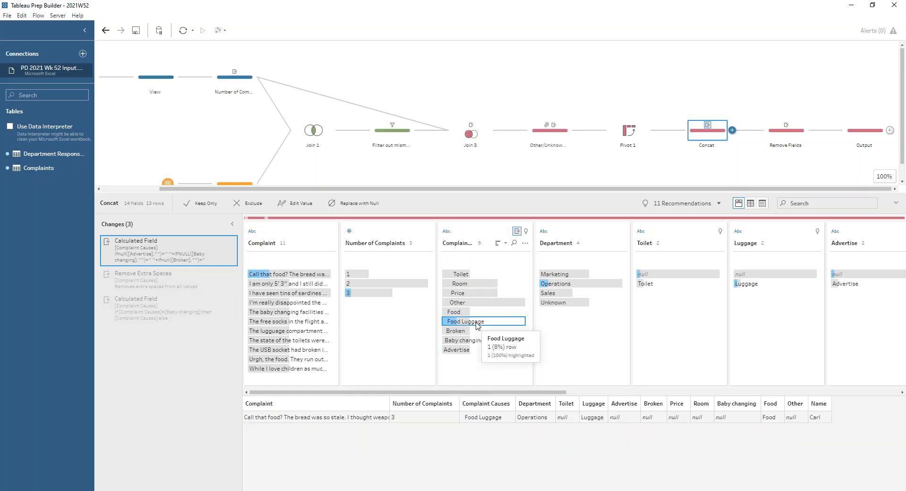
click(498, 378)
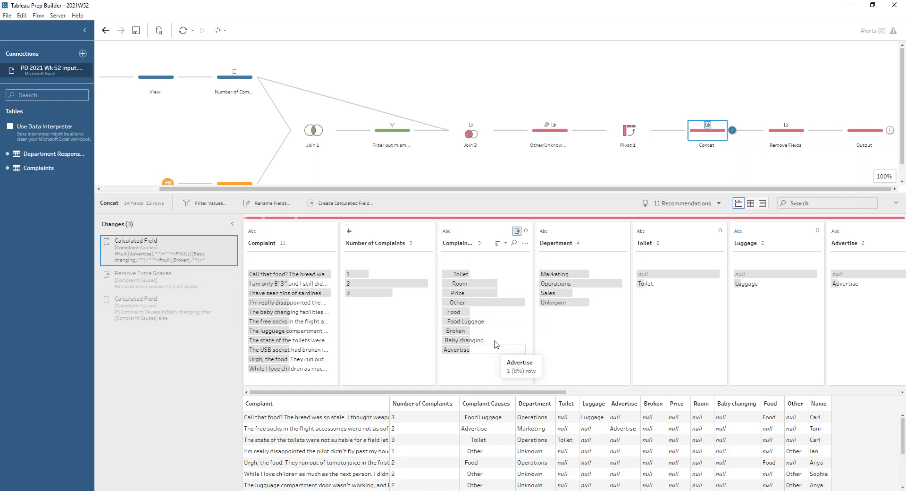
- Review the cleaning options available for the Complaint Causes field and inspect the Remove Extra Spaces change in the Concat step
click(525, 243)
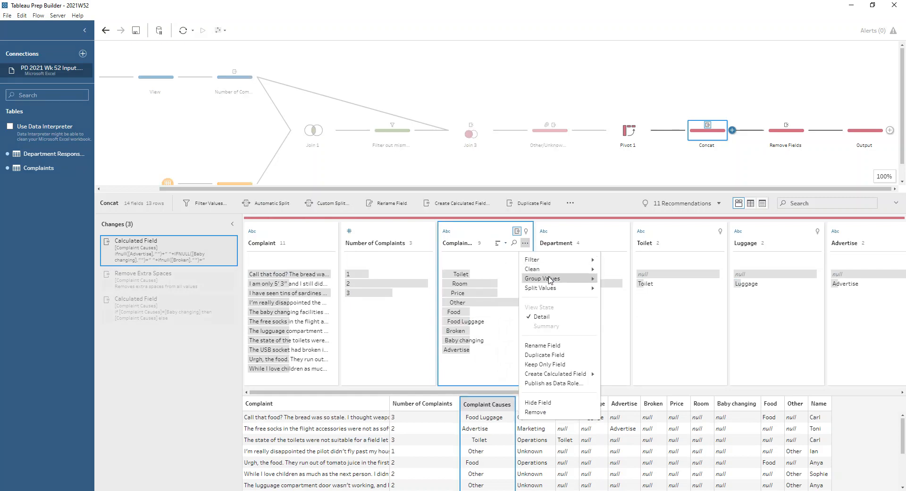
mouse_move(550, 270)
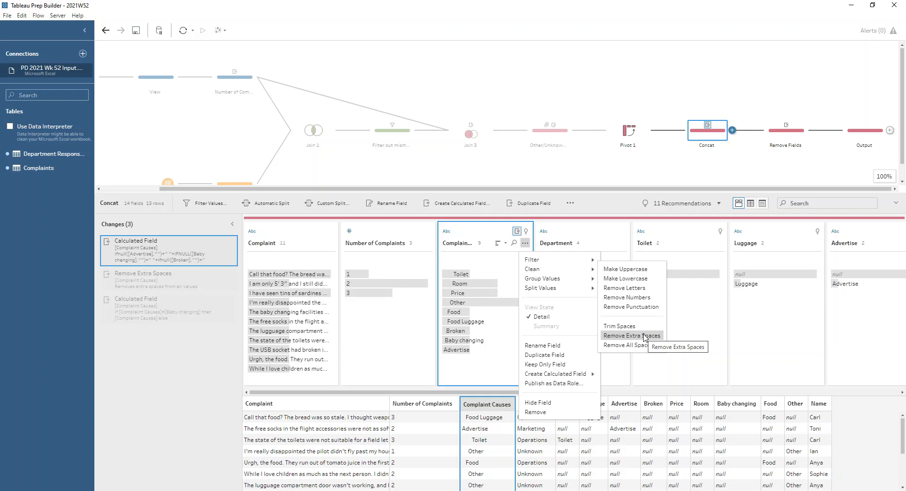
click(139, 280)
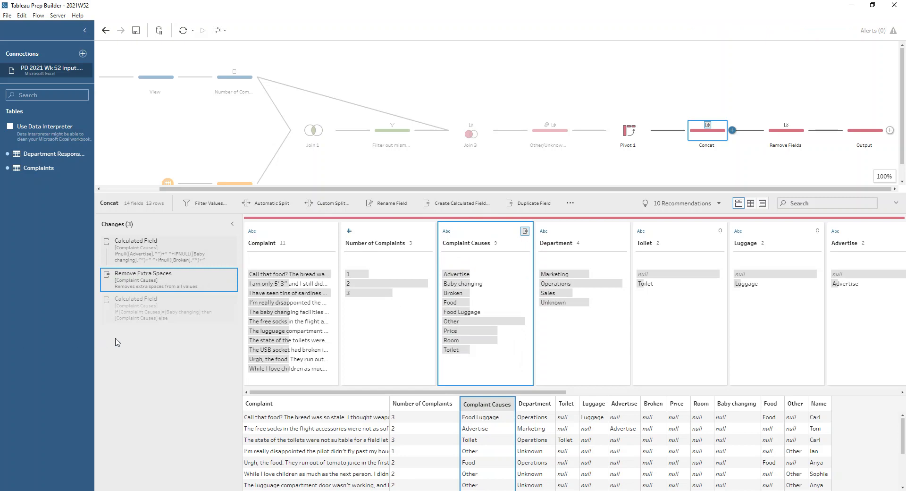
- Inspect the final Complaint Causes calculation, highlighting its REPLACE expression and comparing the formula with the field's values, and save it as is
click(221, 300)
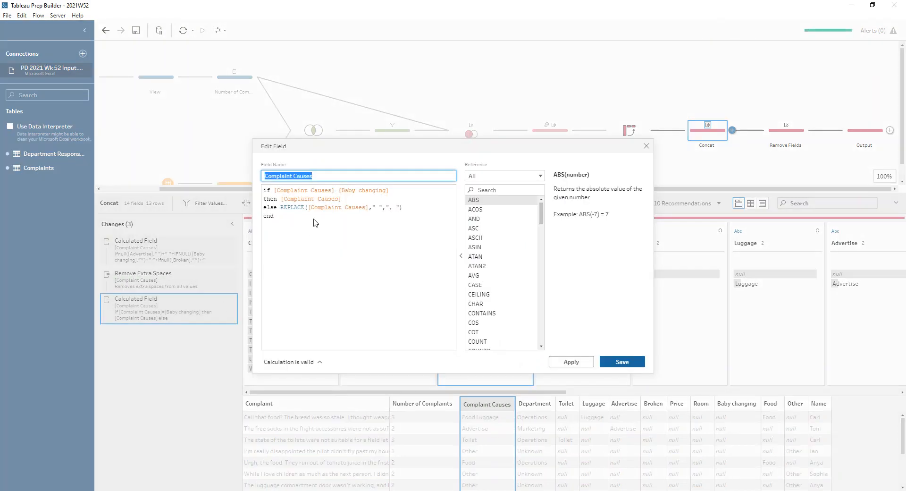
drag(280, 207, 409, 210)
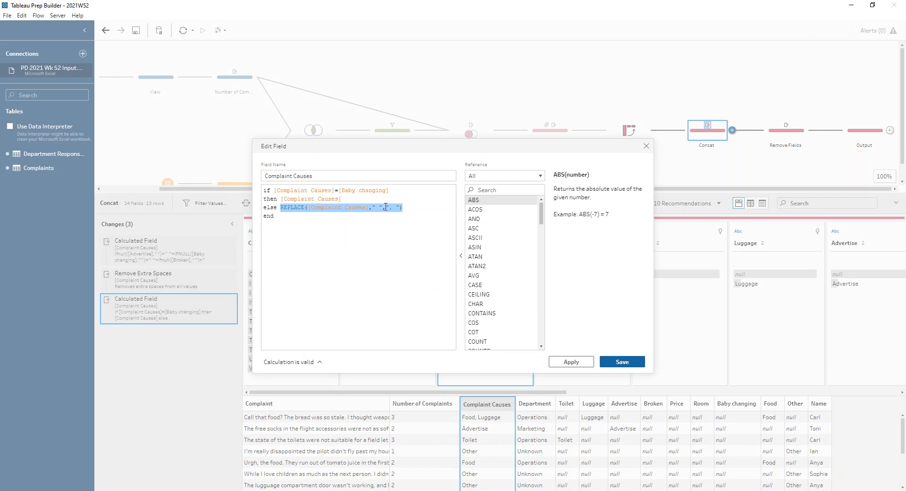
click(386, 207)
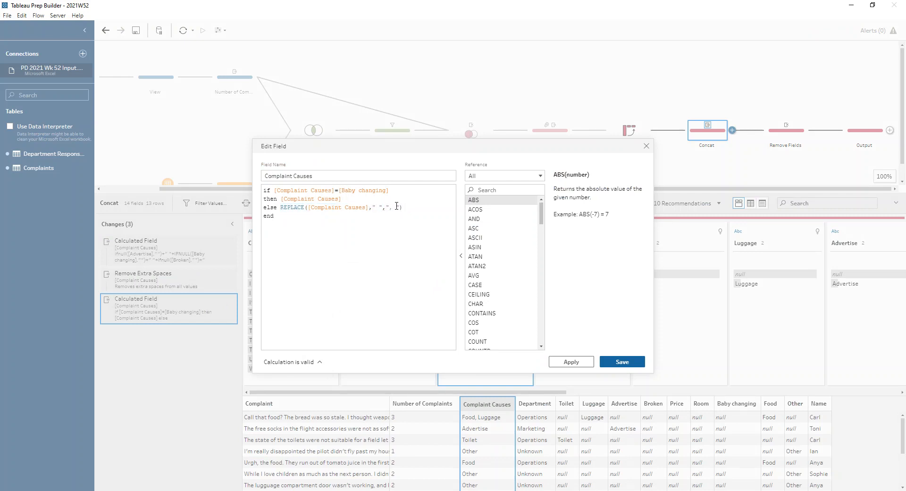
drag(379, 143, 346, 25)
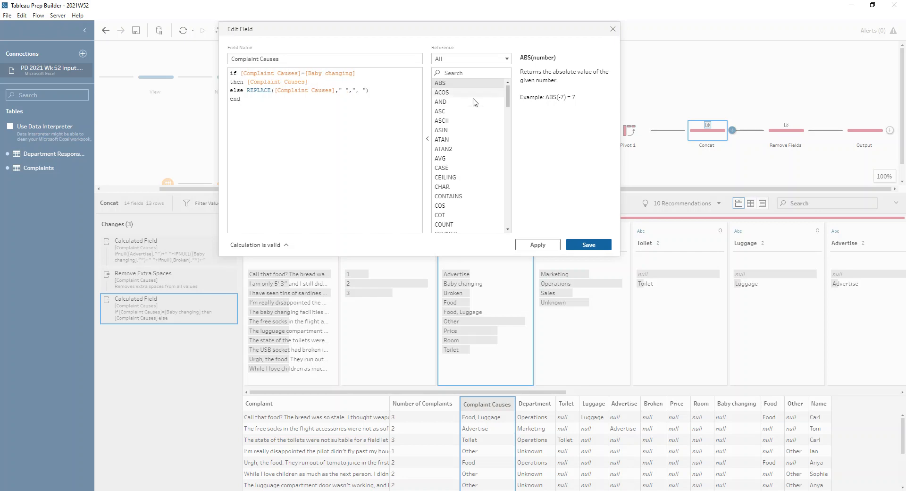
click(588, 244)
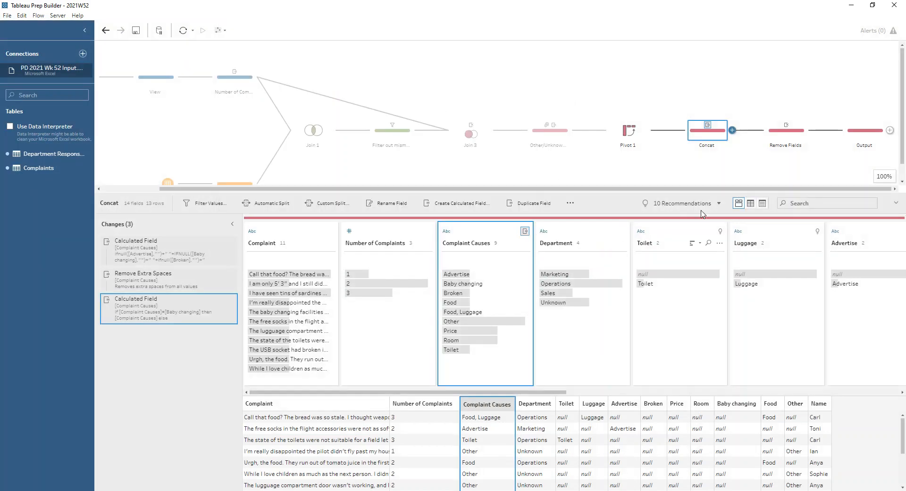
- Review the fields kept in the Remove Fields step and the final data in the Output step
click(797, 137)
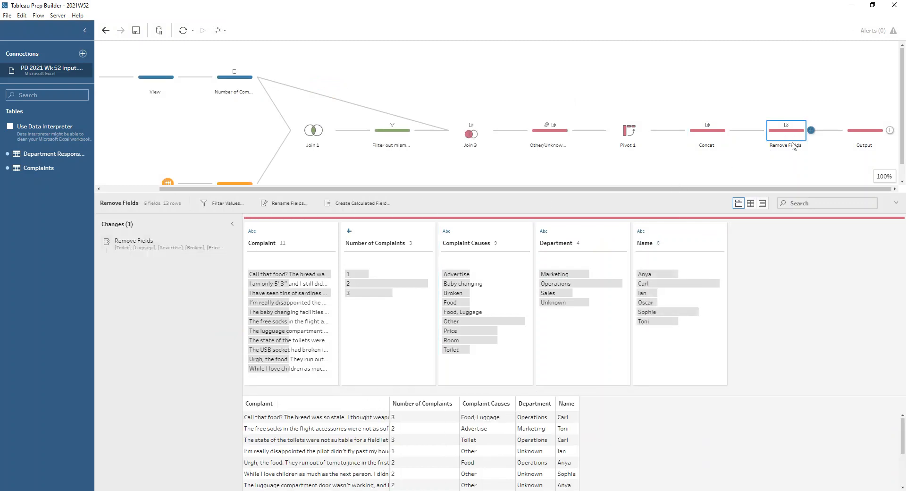
click(849, 137)
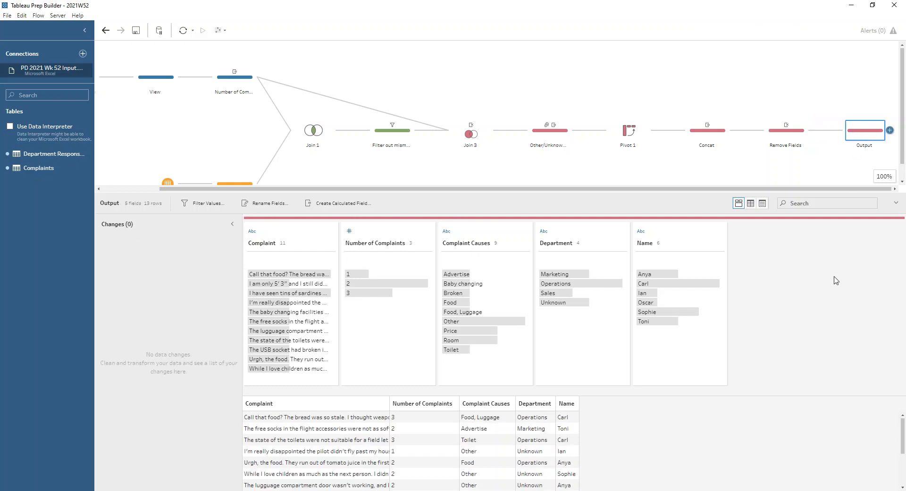